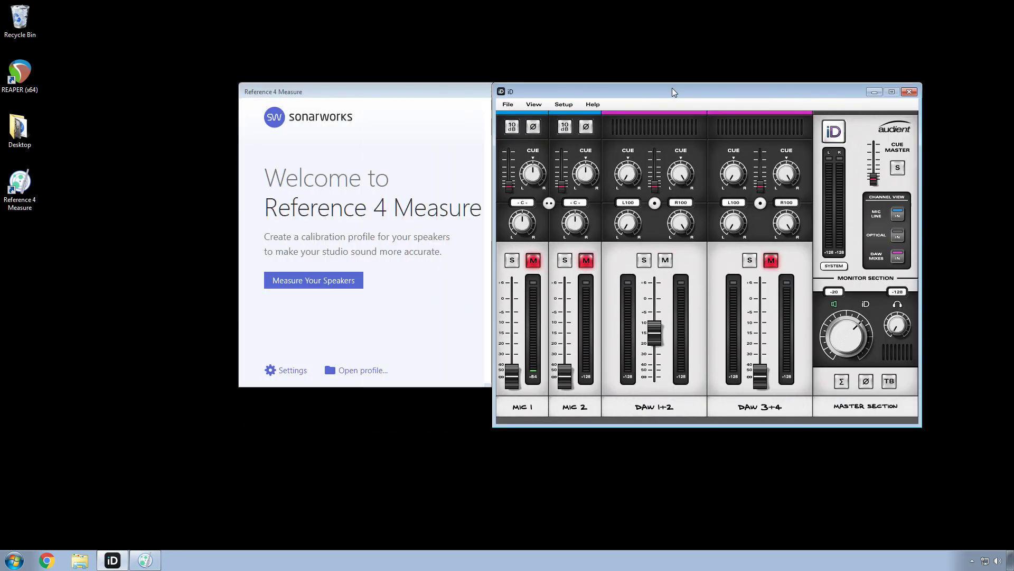
Arrange the Reference 4 Measure window and the iD mixer window side by side on the desktop.
left_click(461, 88)
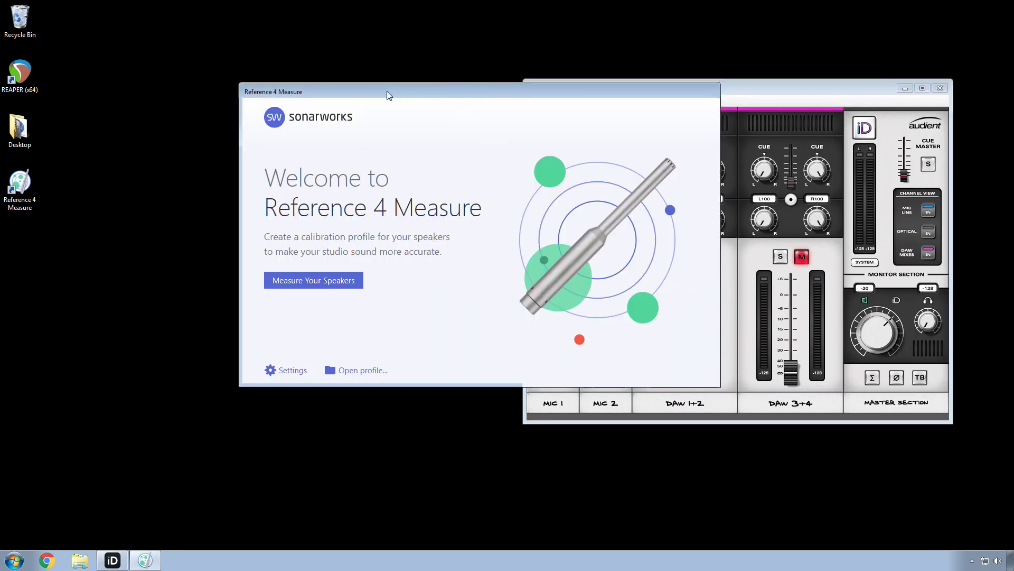
left_click(745, 88)
left_click_drag(745, 88, 886, 98)
left_click(535, 92)
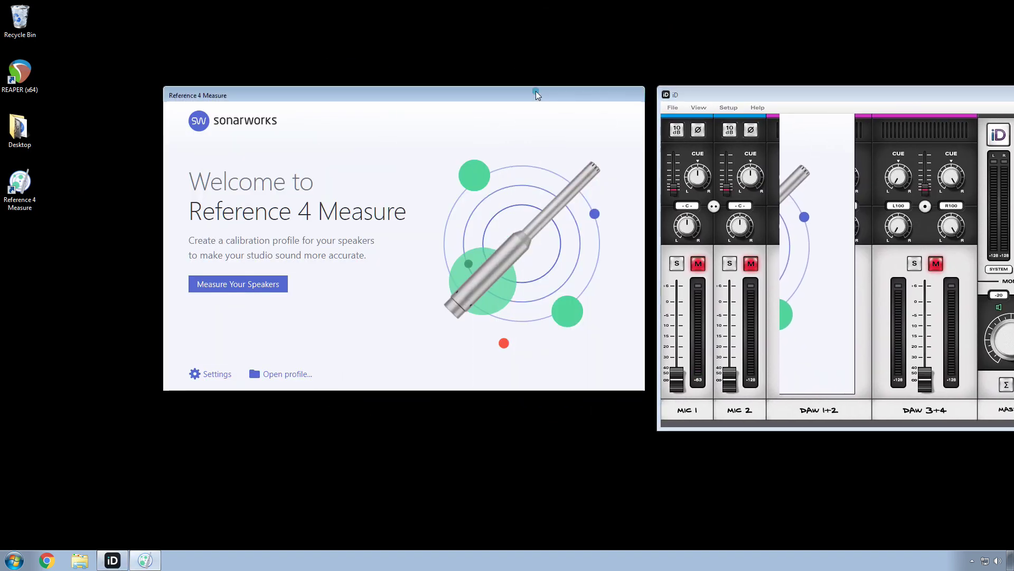
left_click_drag(739, 93, 647, 75)
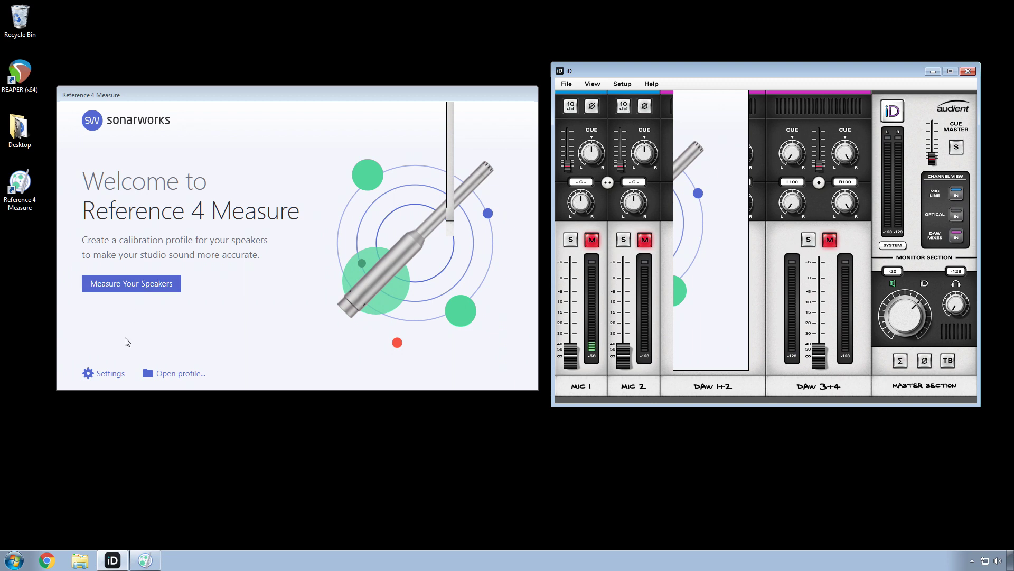
Review the measurement settings and save them with the default localization signal selected and tutorials left on.
left_click(99, 374)
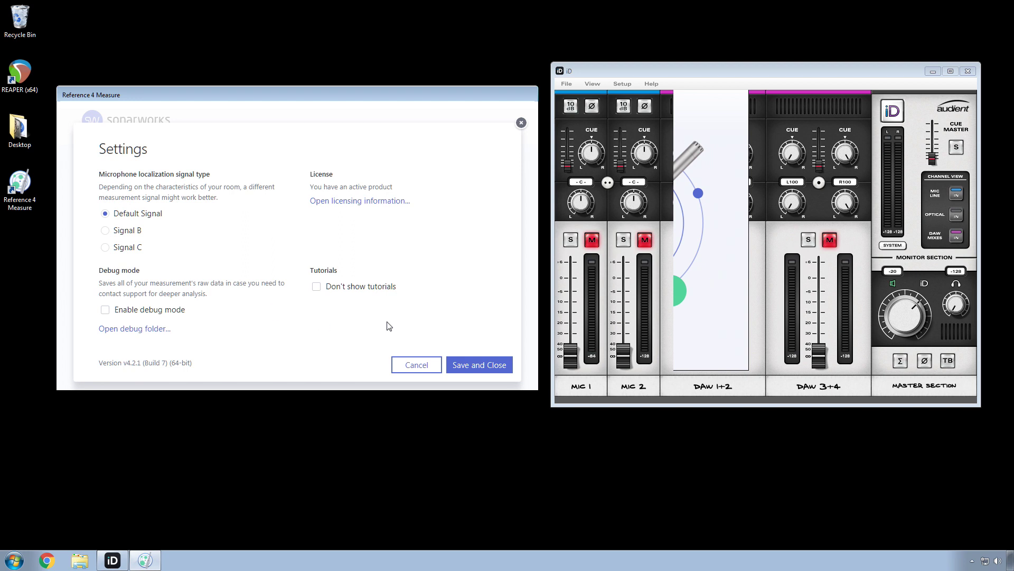
left_click(356, 291)
left_click(315, 287)
left_click(473, 365)
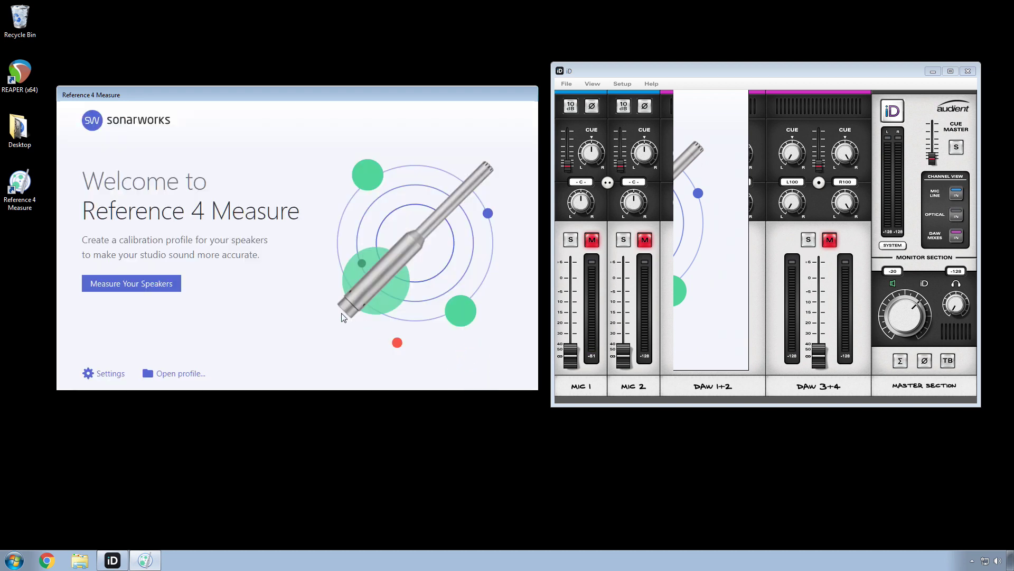
Start measuring the speakers and confirm in the setup checklist that +48 V phantom power is on.
left_click(145, 292)
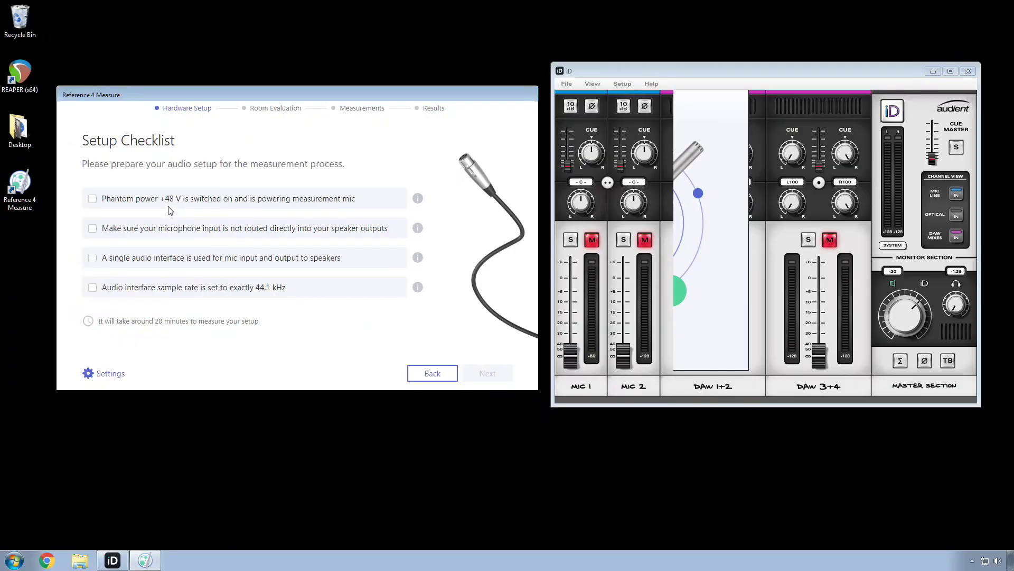
left_click(165, 201)
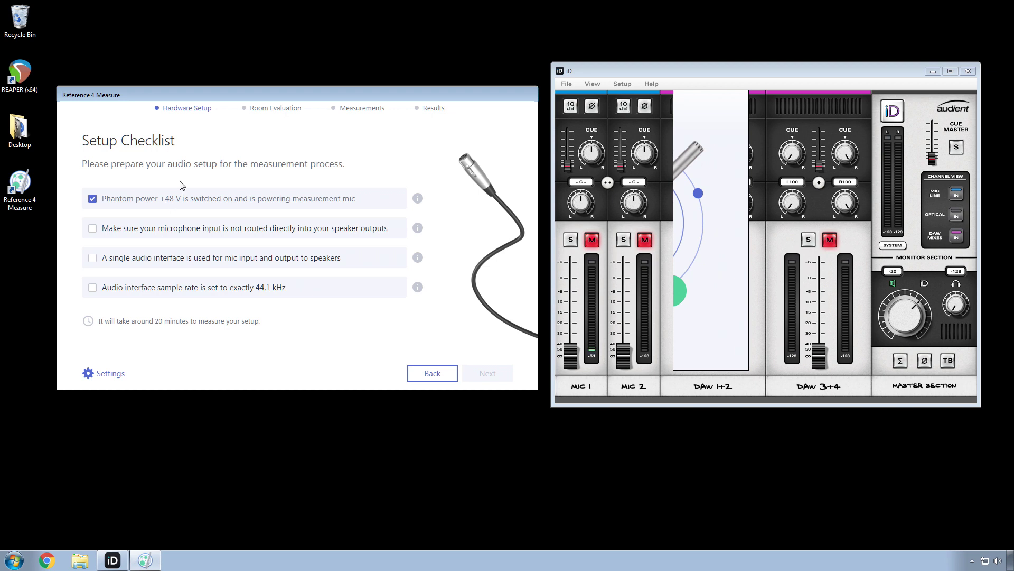
left_click(683, 74)
left_click_drag(682, 74, 470, 176)
left_click(717, 174)
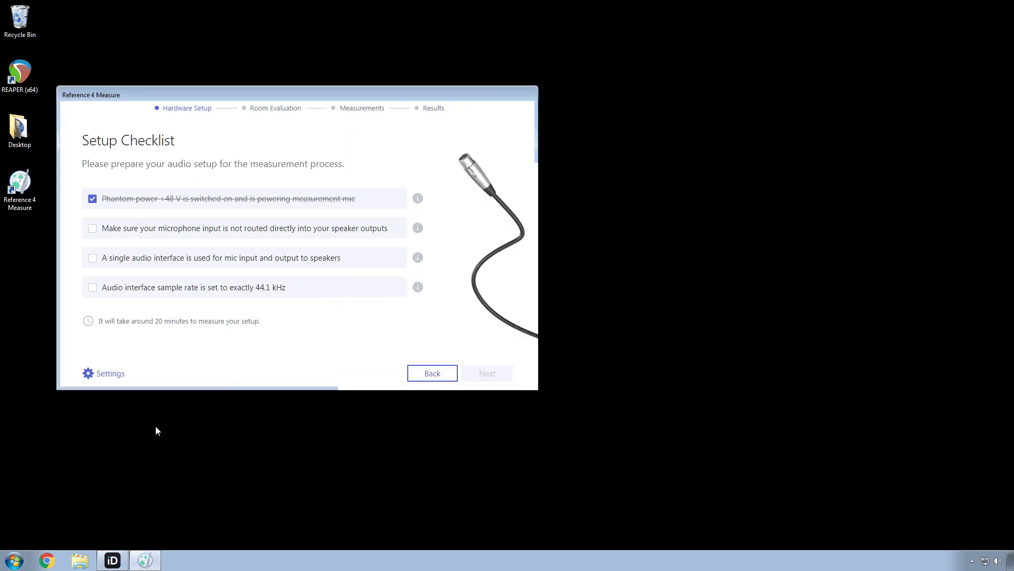
left_click(112, 560)
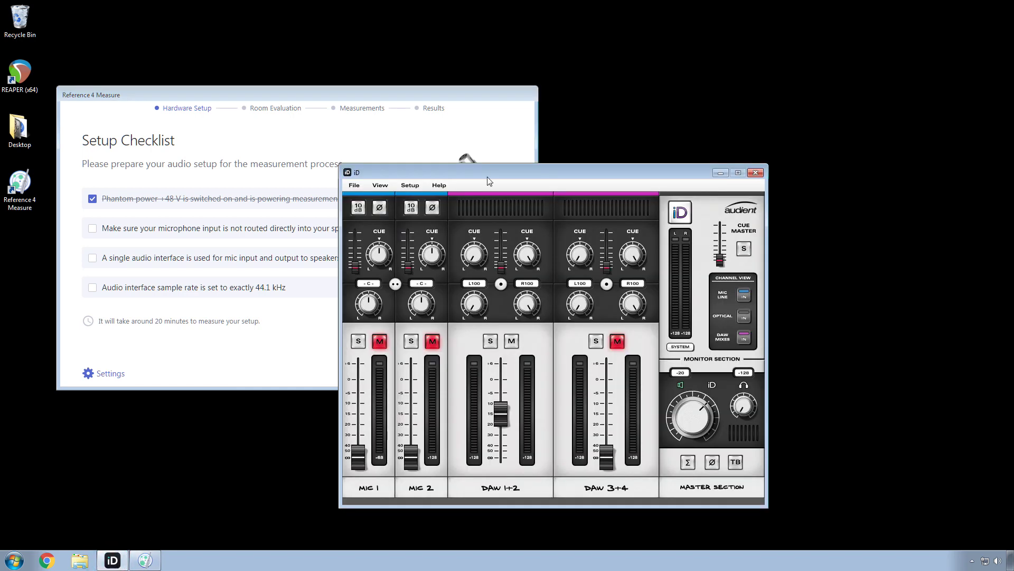
left_click_drag(490, 180, 700, 82)
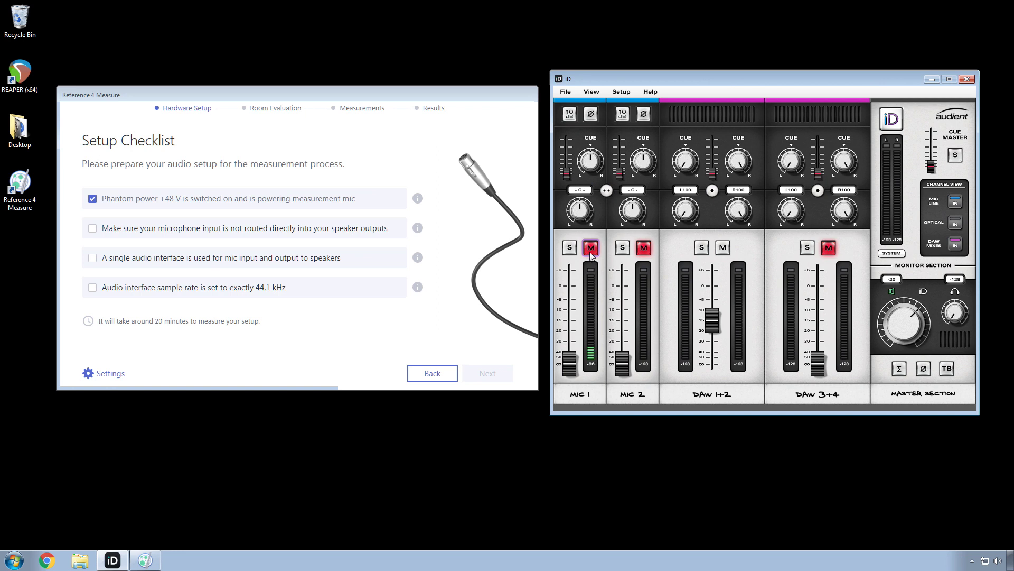
Confirm in the checklist that the microphone is not routed directly to the speakers and that a single audio interface is used.
left_click(93, 230)
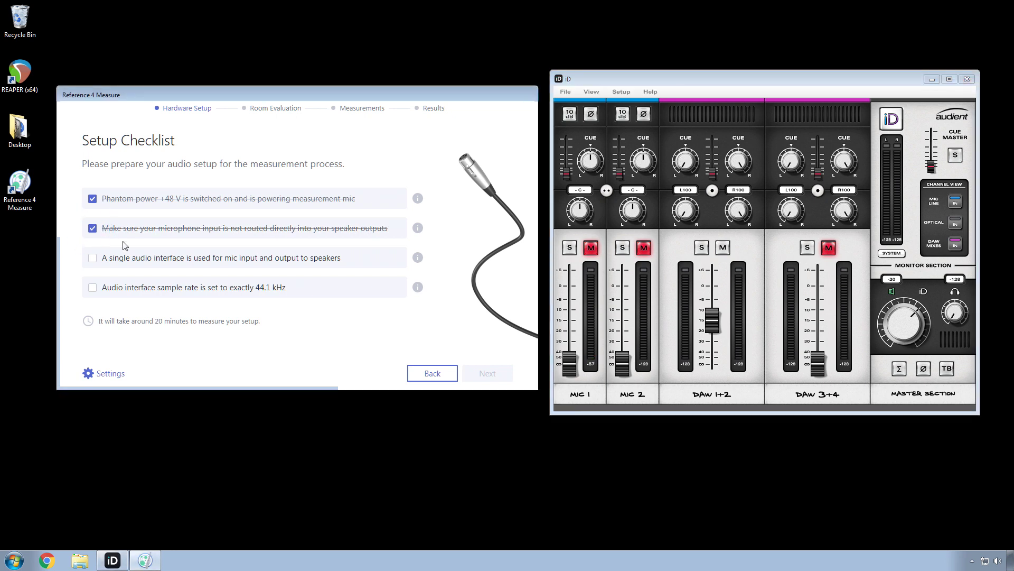
left_click(93, 259)
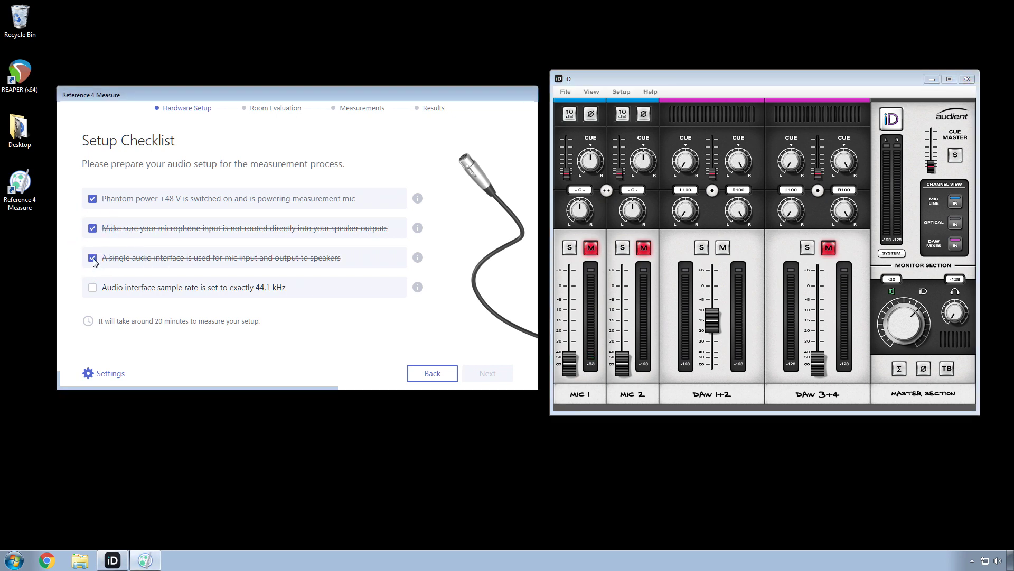
Set the ASIO buffer size of the iD mixer to 256 Samples and check the selection.
left_click(621, 91)
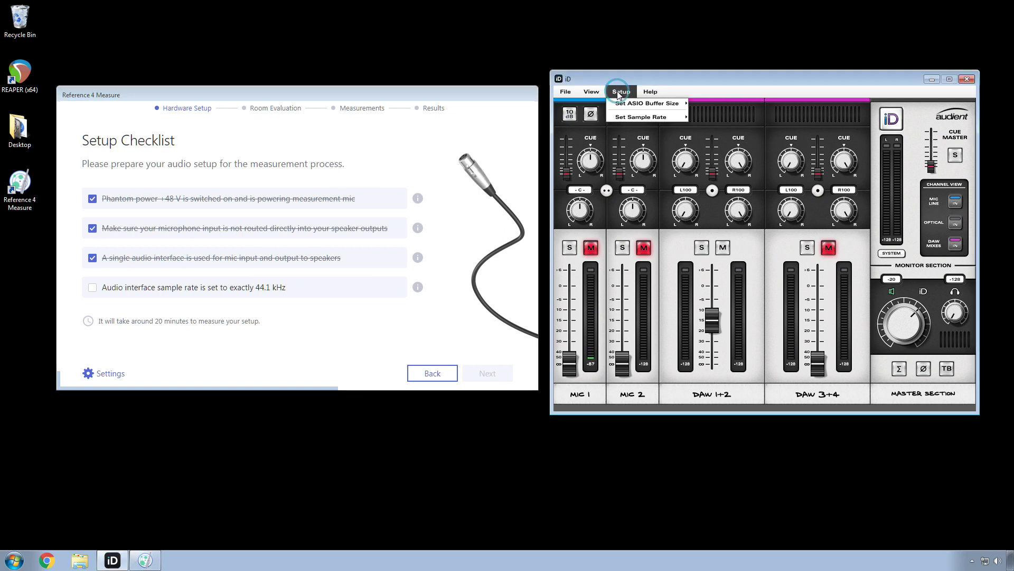
mouse_move(627, 117)
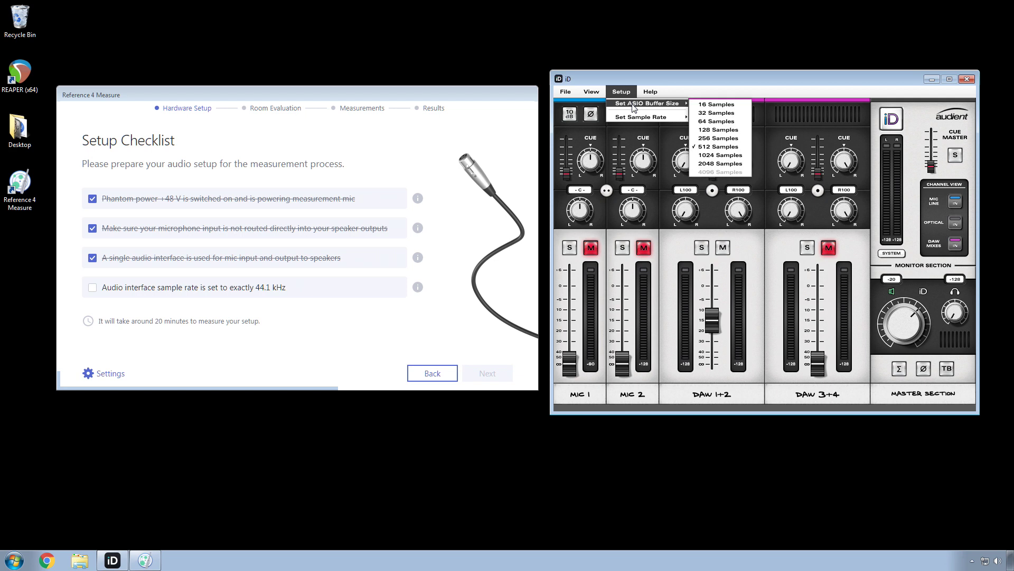
left_click(719, 138)
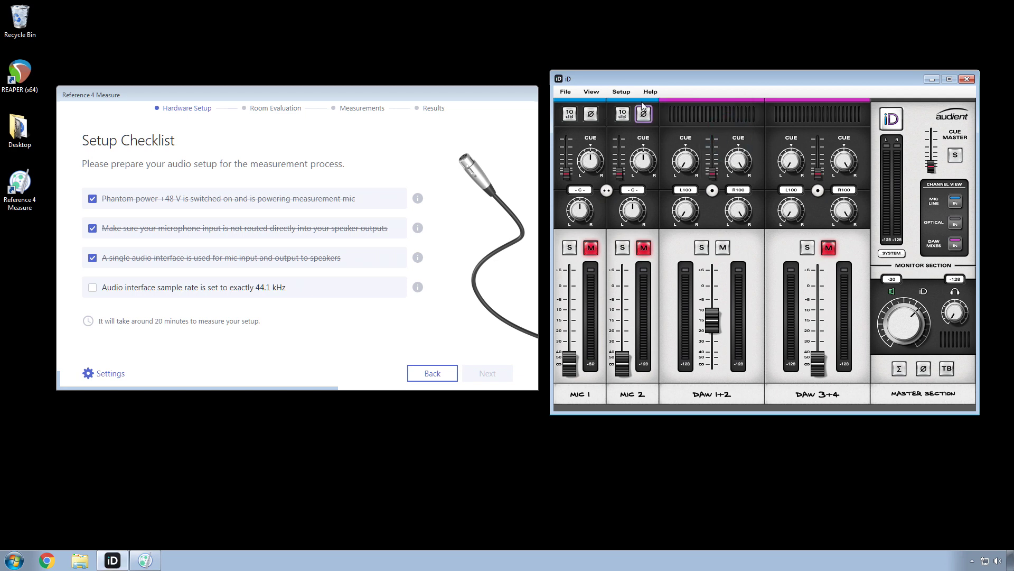
left_click(621, 92)
mouse_move(640, 106)
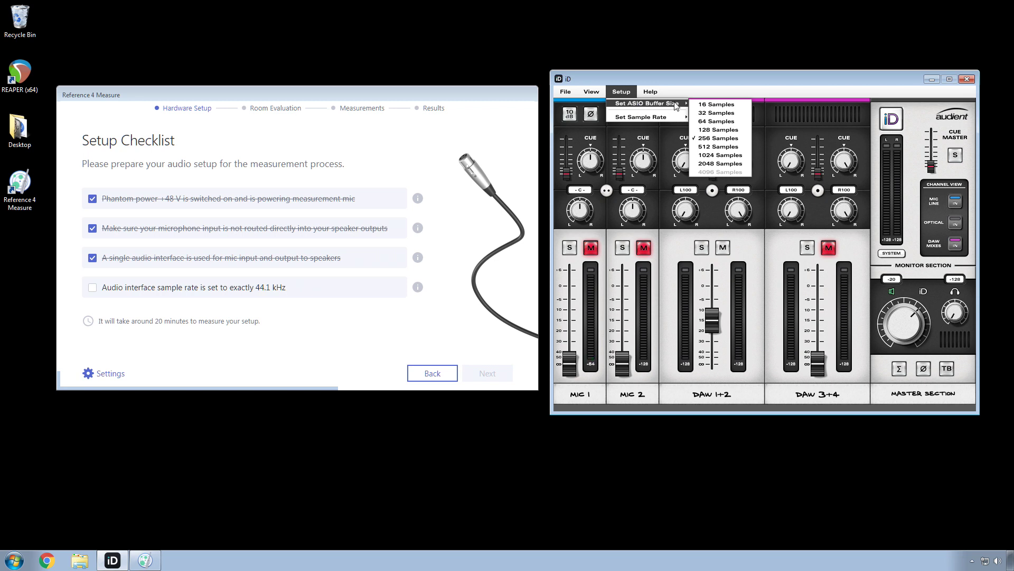
left_click(651, 91)
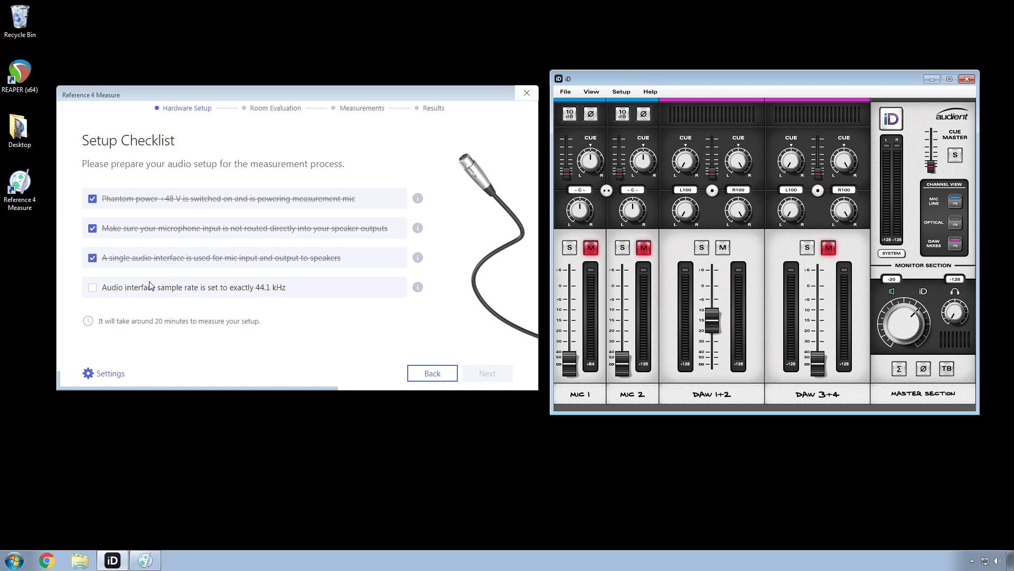
Confirm the exact 44.1 kHz sample rate in the checklist and continue to the measurement microphone selection.
left_click(90, 288)
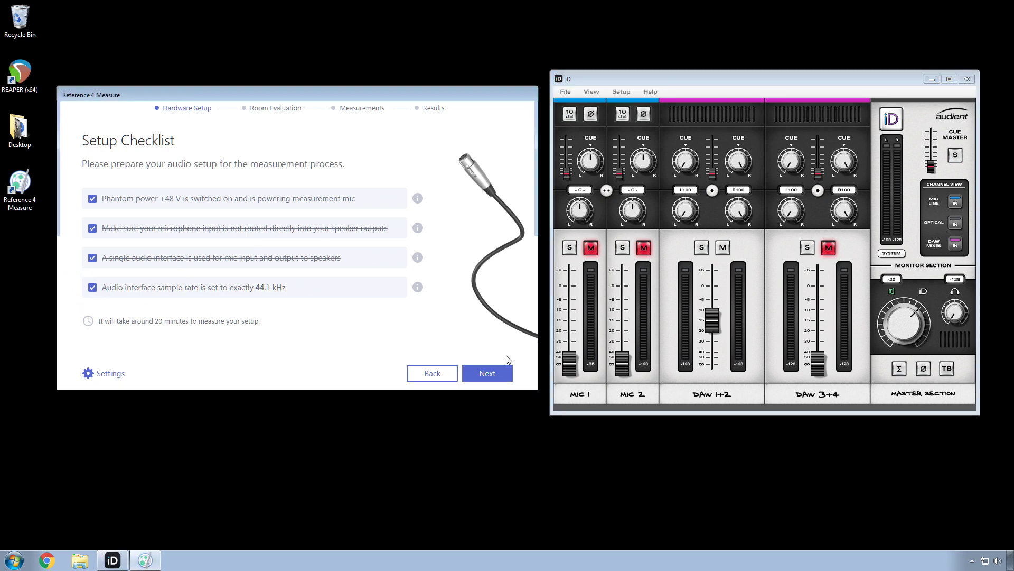
left_click(486, 377)
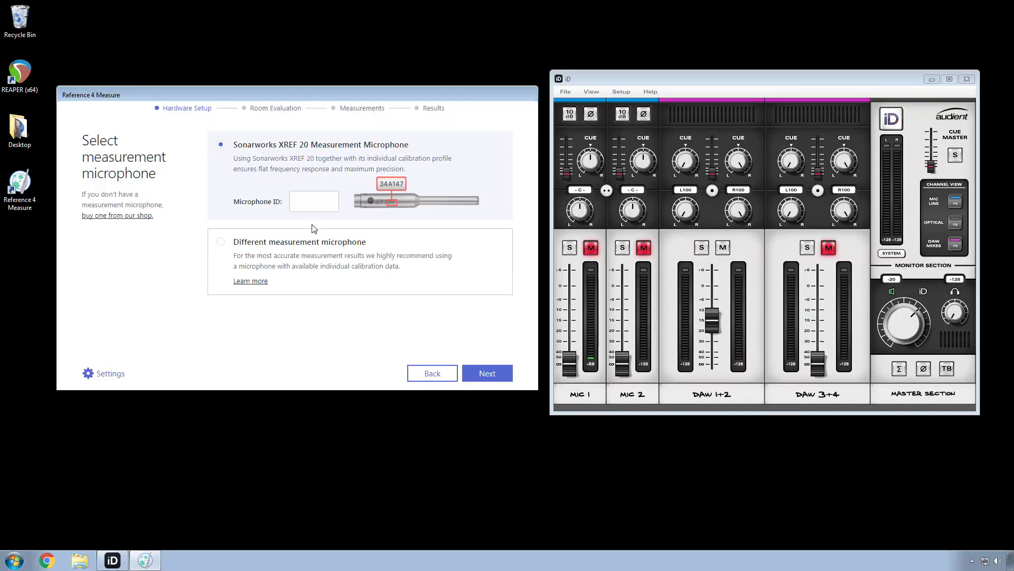
Choose the Sonarworks XREF 20 Measurement Microphone, load its calibration profile by microphone ID, and accept it.
left_click(315, 256)
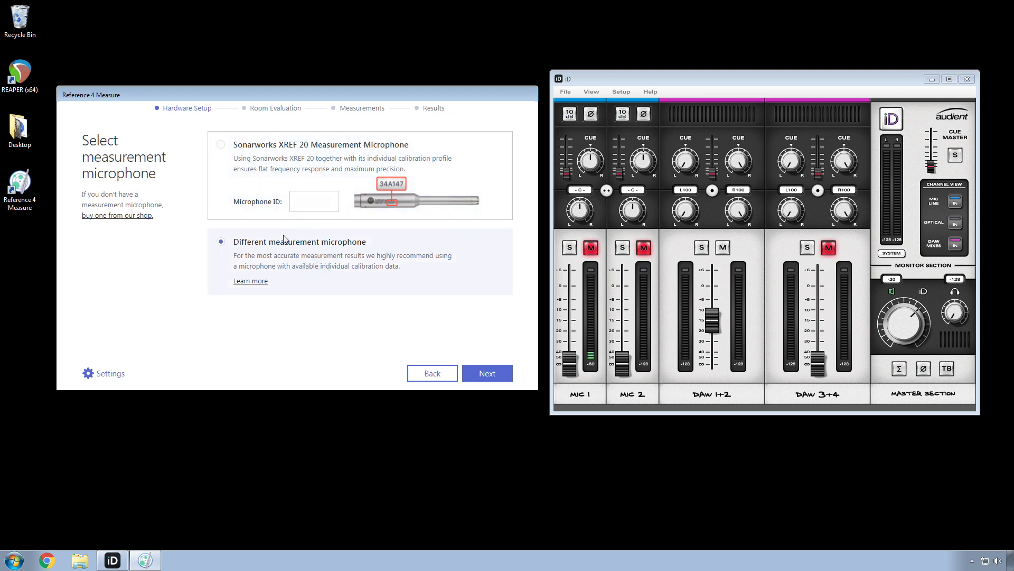
left_click(223, 145)
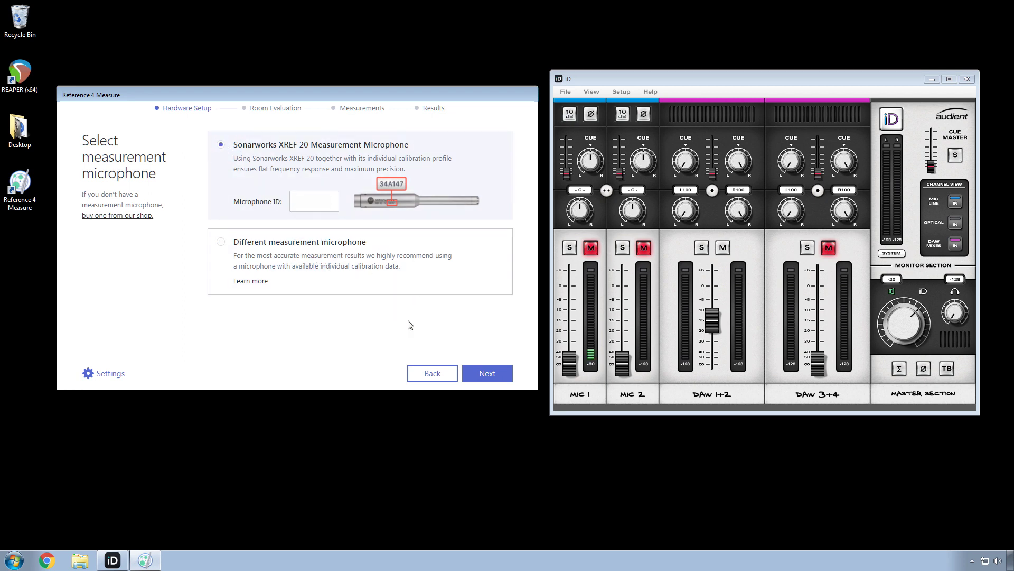
left_click(482, 373)
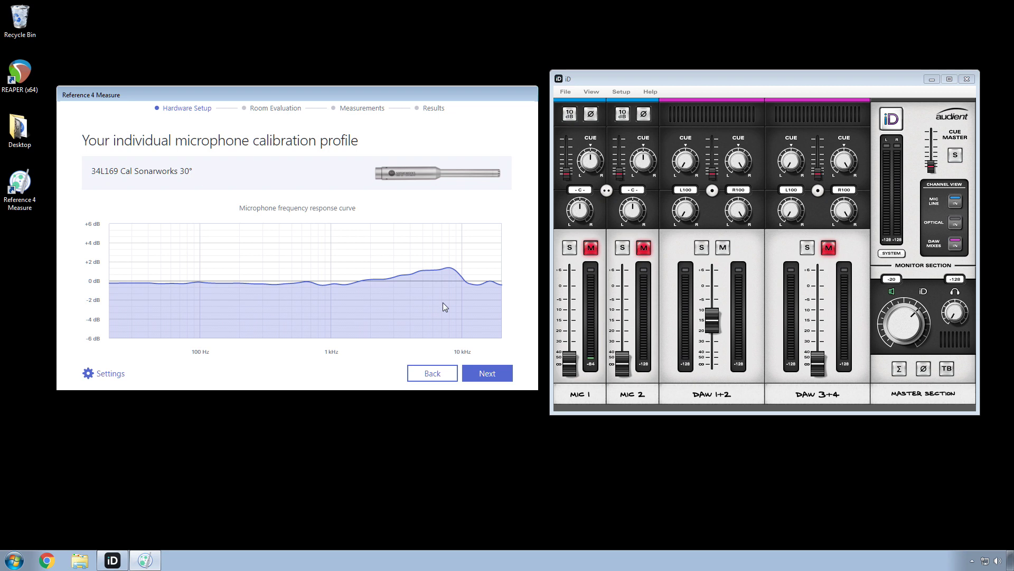
left_click(487, 374)
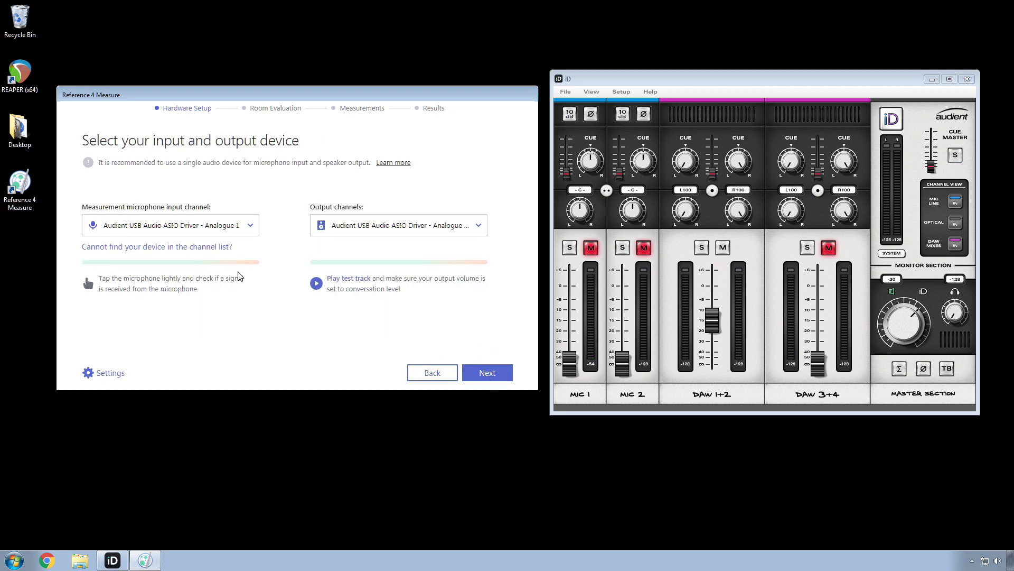
Use Audient USB Audio ASIO Driver Analogue 1 as microphone input and only Analogue 1 & Analogue 2 as output channels.
left_click(251, 230)
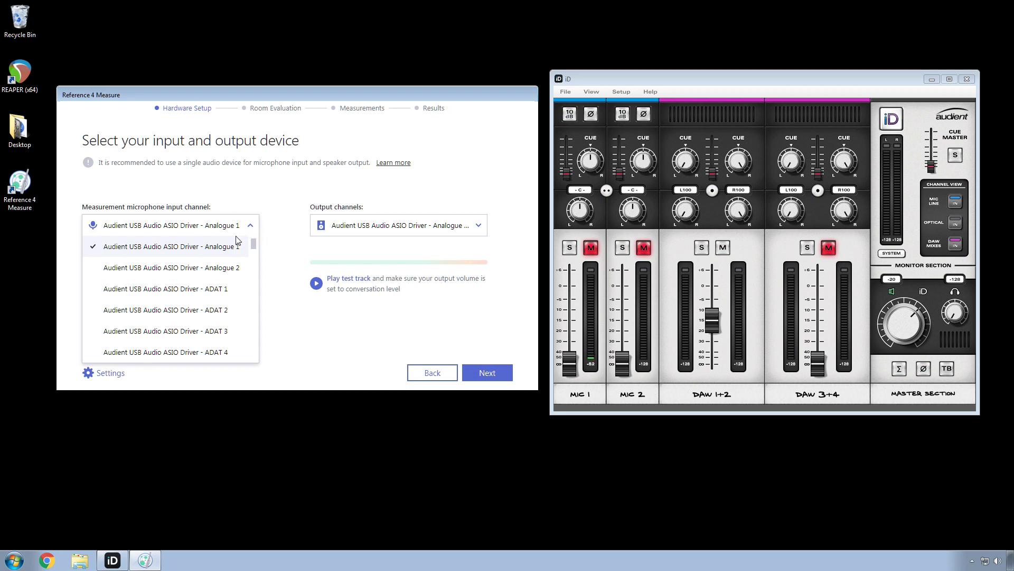
left_click(218, 244)
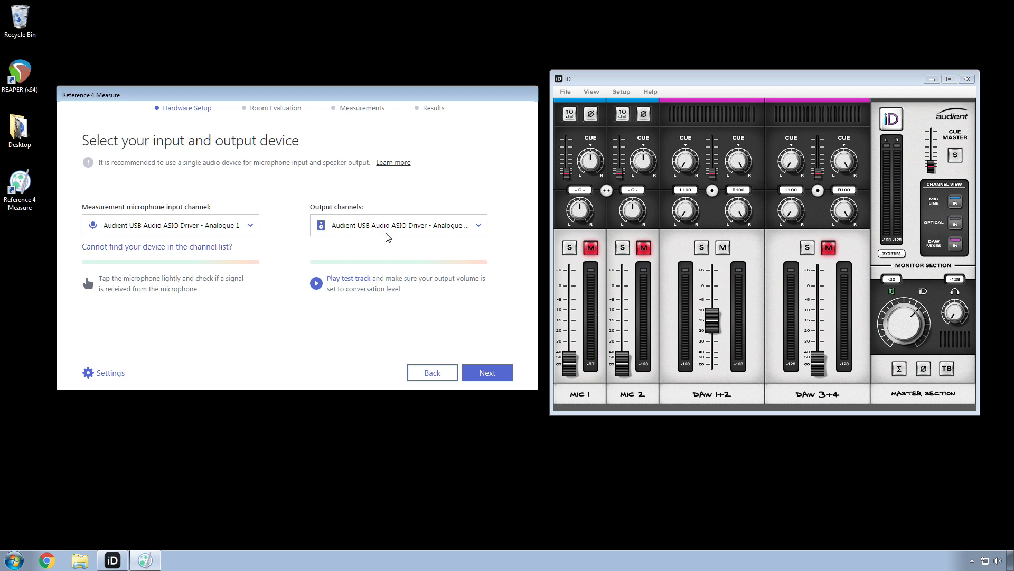
left_click(402, 228)
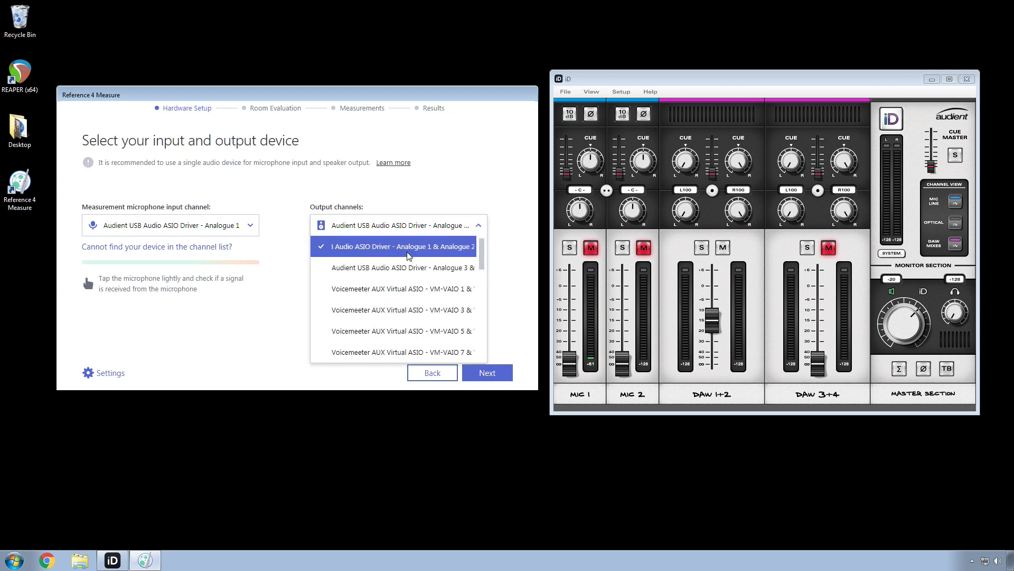
left_click(403, 271)
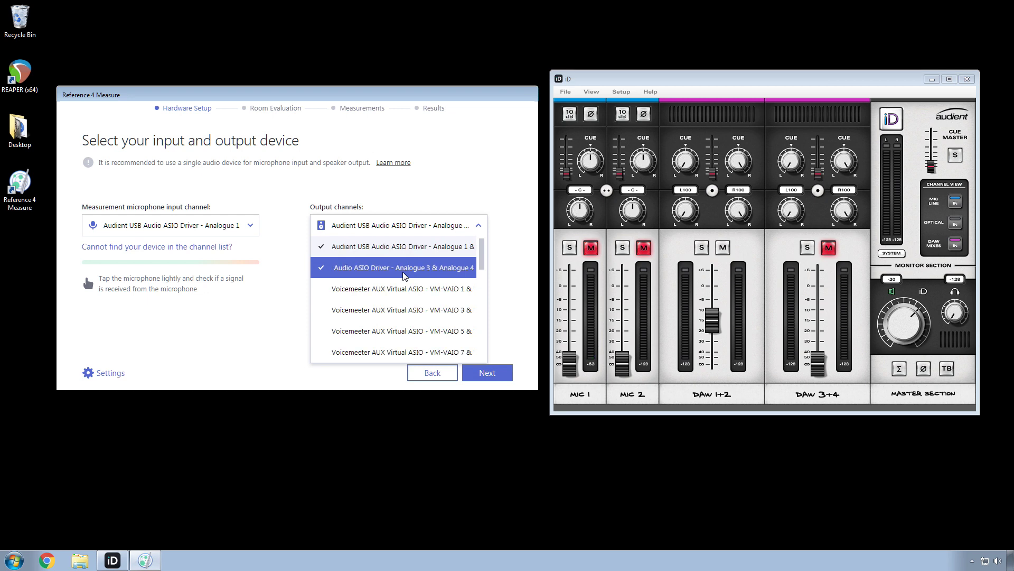
left_click(403, 272)
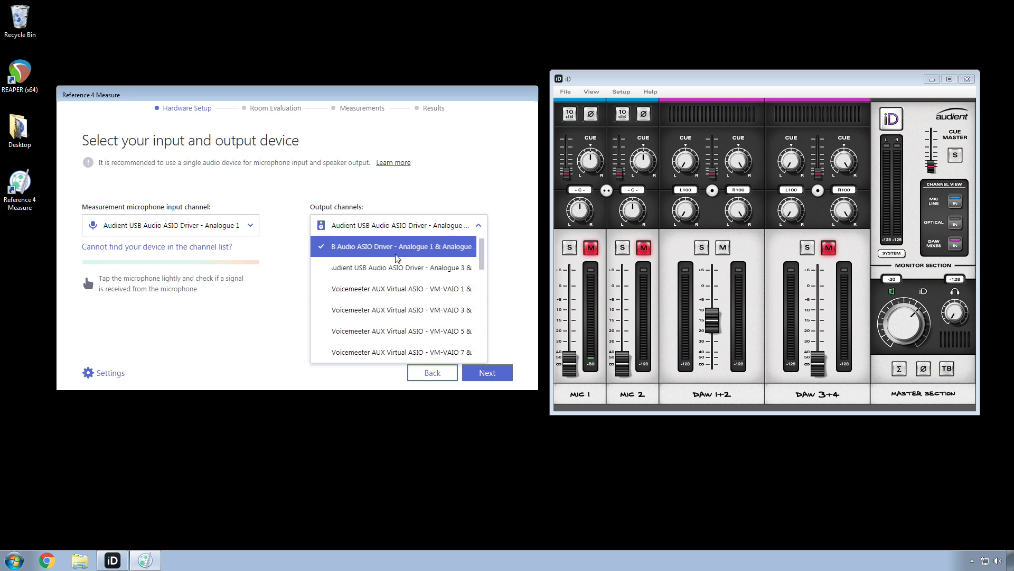
left_click(393, 225)
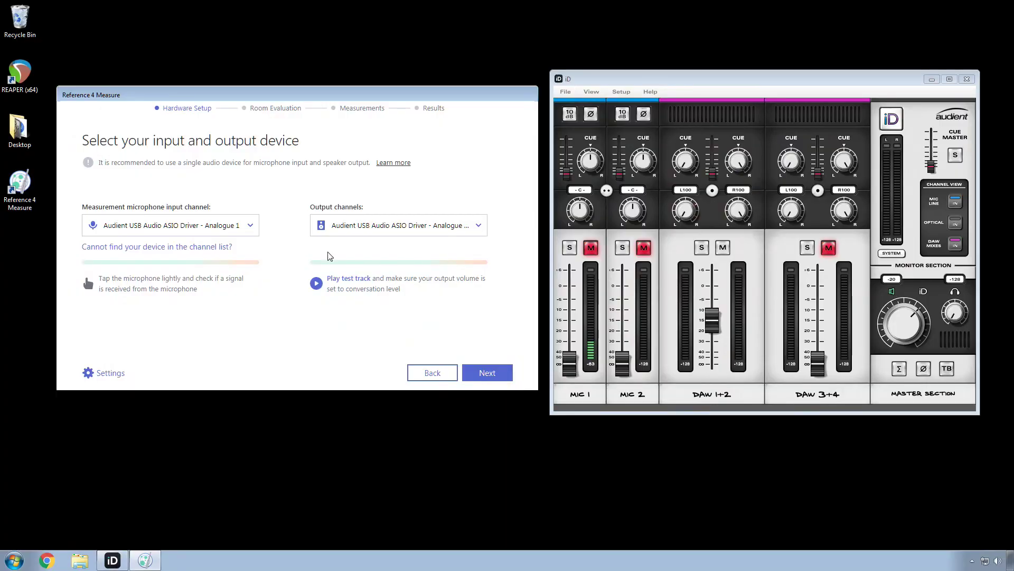
left_click(200, 228)
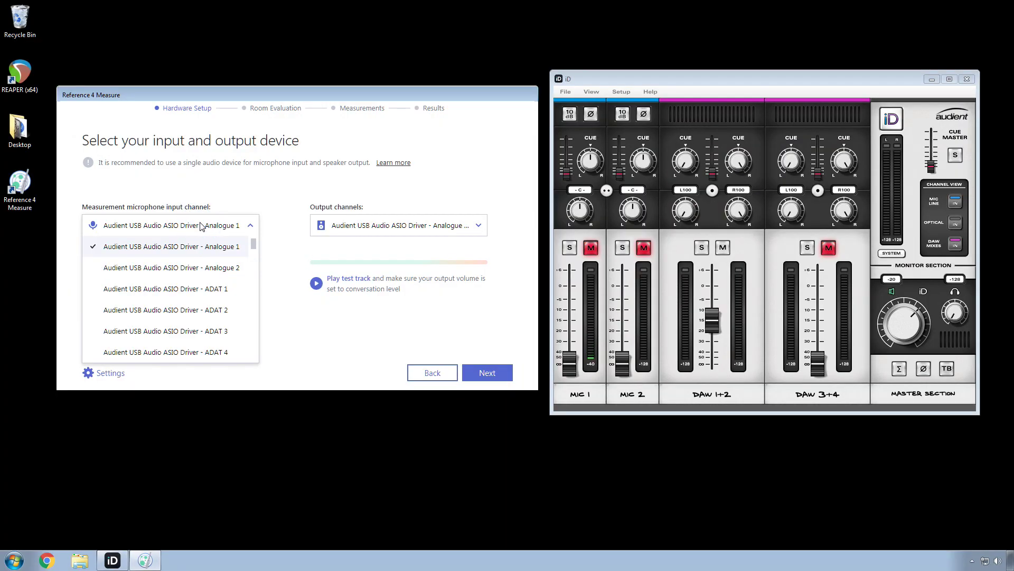
left_click(249, 254)
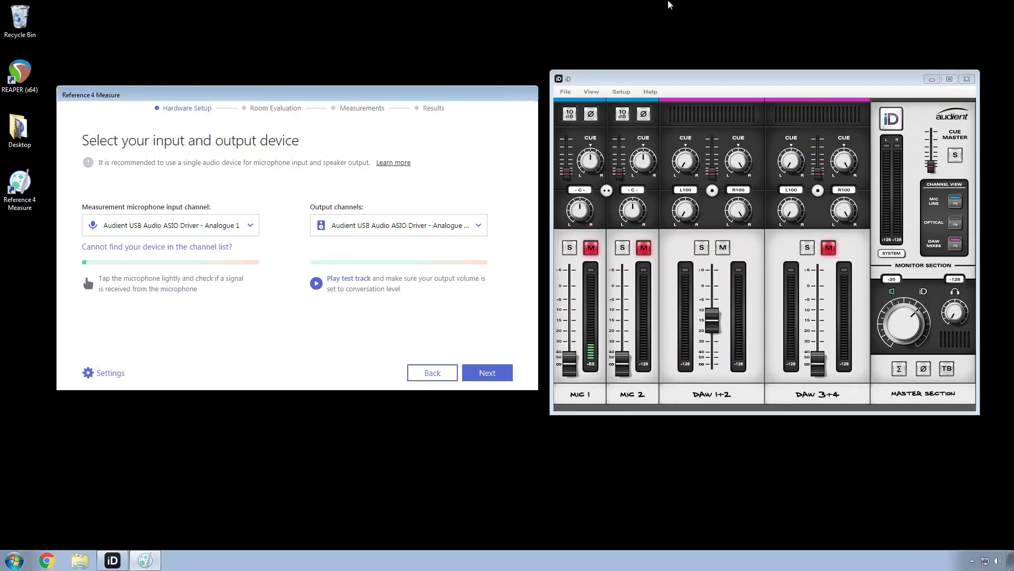
Play the test track while raising the mixer's DAW 1+2 fader to nearly 0 and the monitor level to -11.
mouse_move(672, 83)
left_mouse_down()
mouse_move(407, 103)
mouse_move(109, 98)
mouse_move(669, 90)
left_mouse_up()
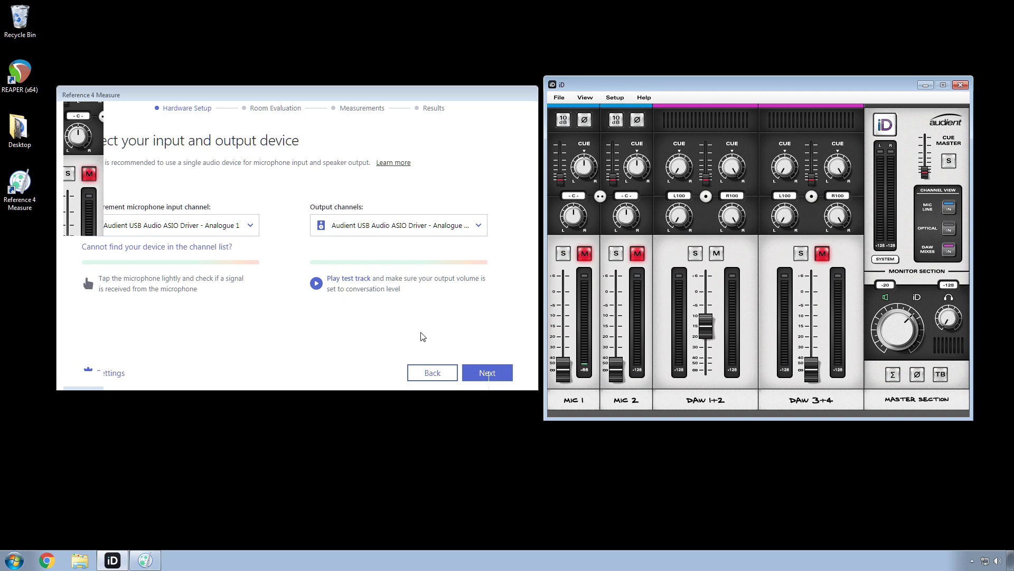
left_click(316, 284)
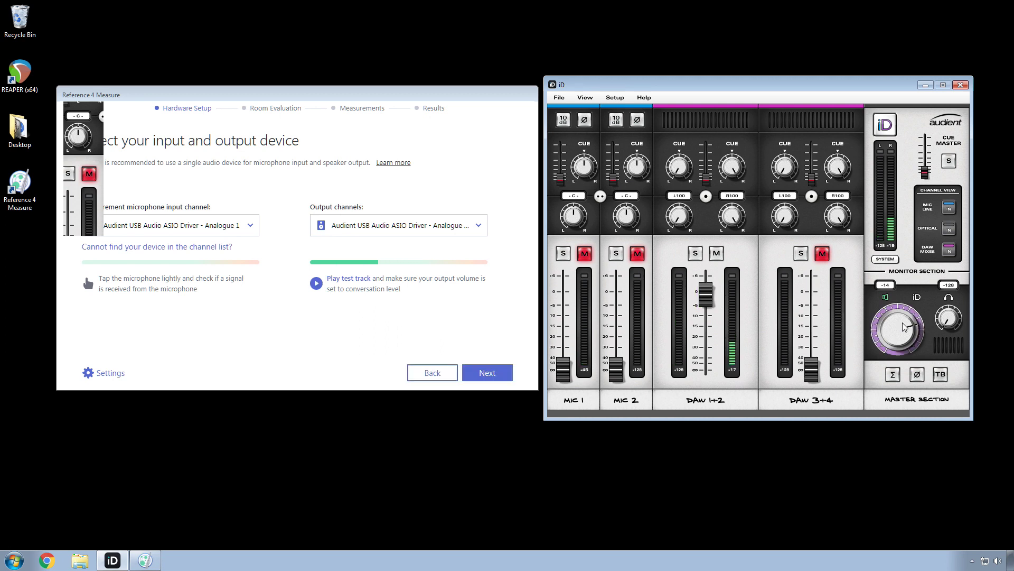
scroll(713, 298, "down", 3)
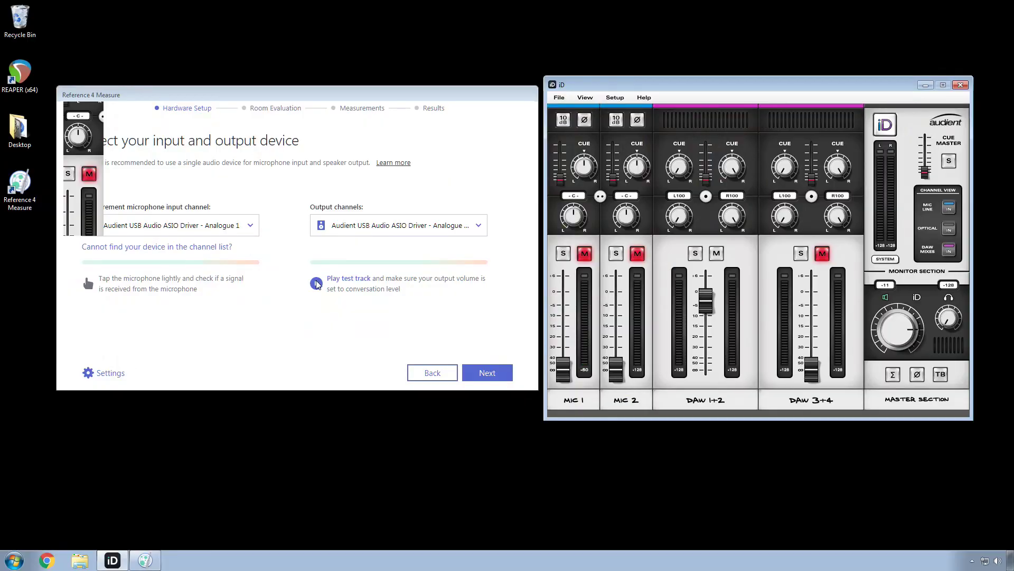
Play the test track again, lower the monitor level to -13, and continue to the room evaluation.
left_click(317, 284)
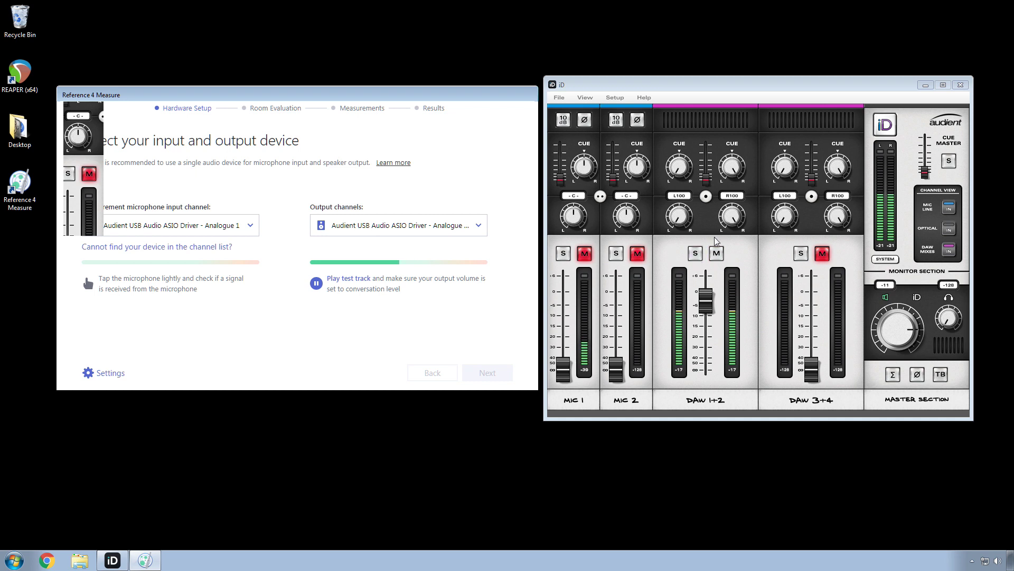
left_click(903, 338)
scroll(902, 338, "down", 2)
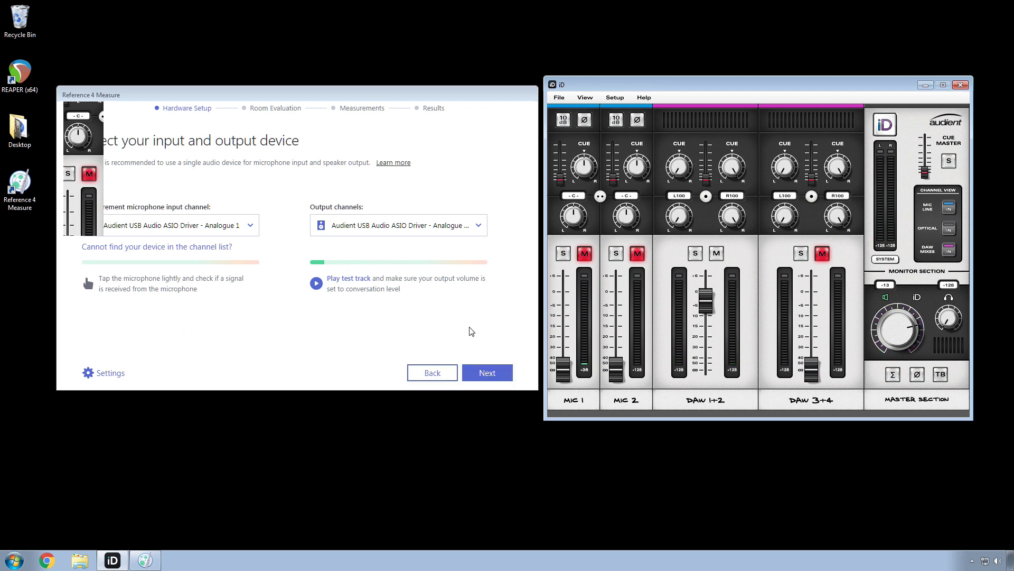
left_click(486, 368)
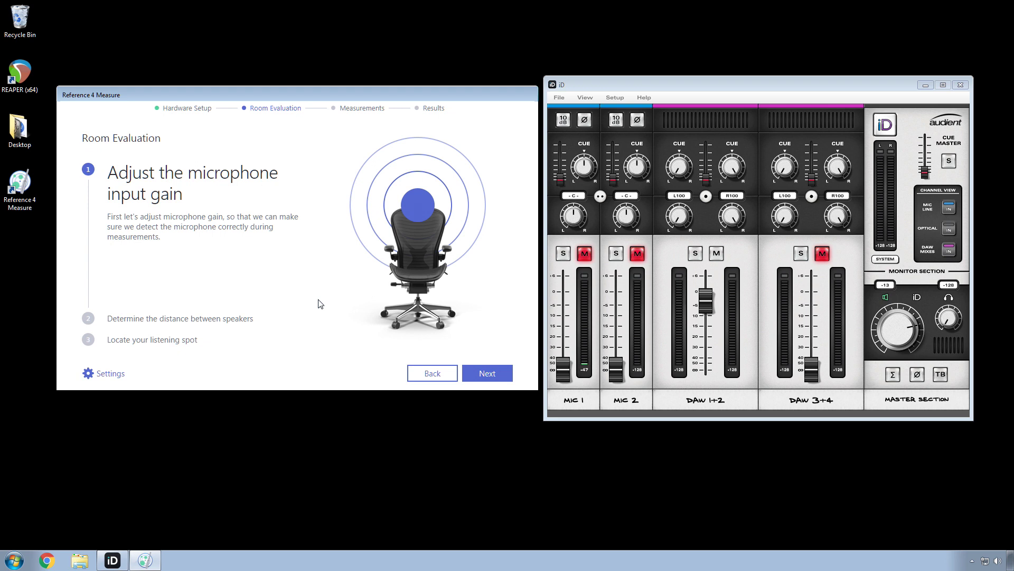
Proceed from the microphone gain introduction to the Measurement Signals tutorial and play the example signals.
left_click(487, 373)
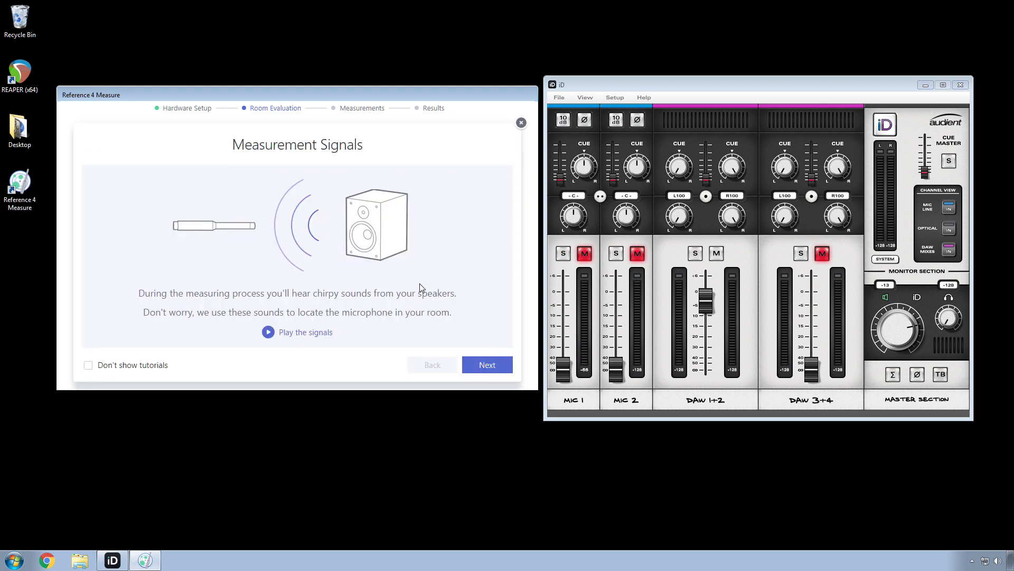
left_click(268, 333)
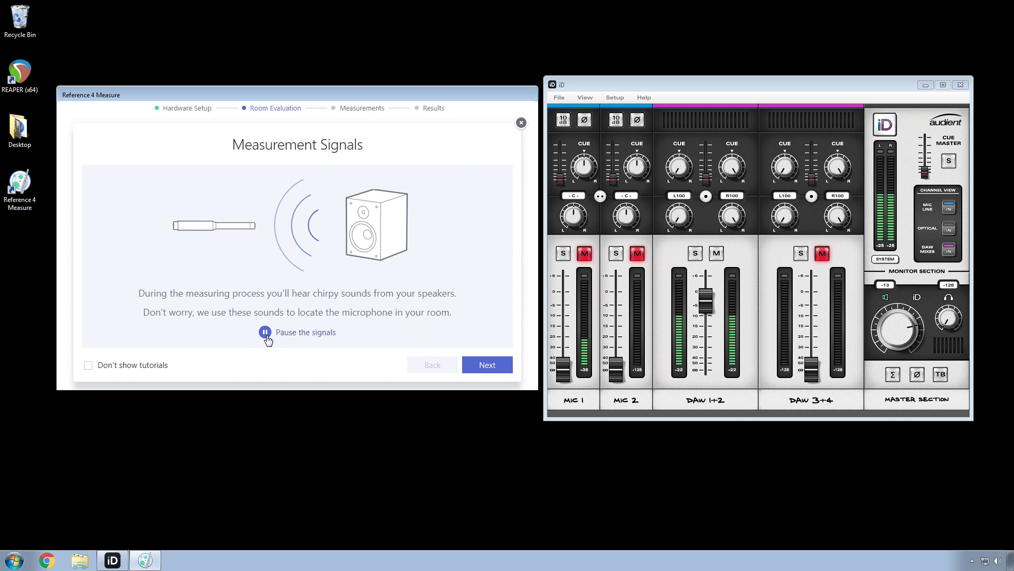
left_click(267, 334)
left_click(266, 335)
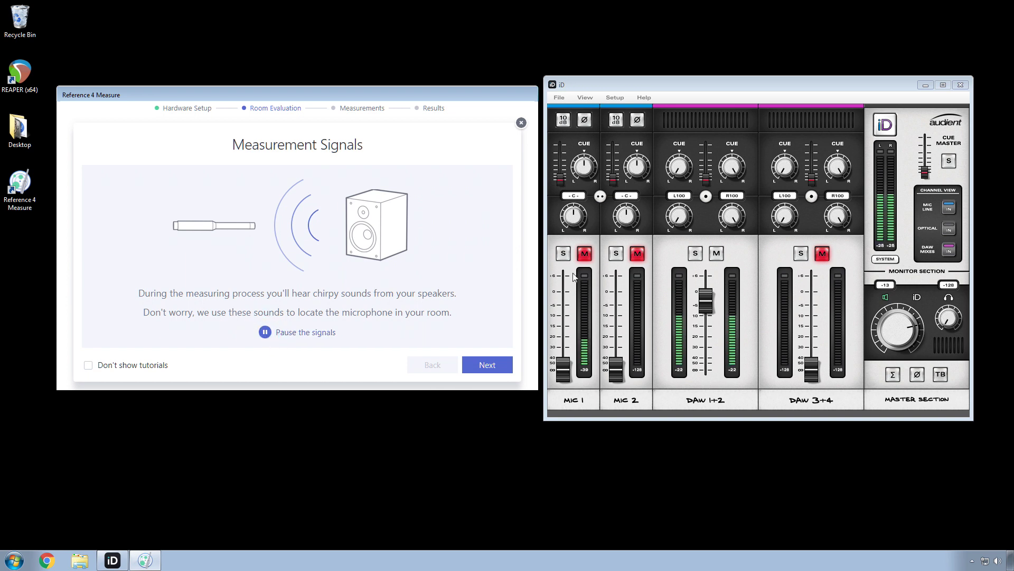